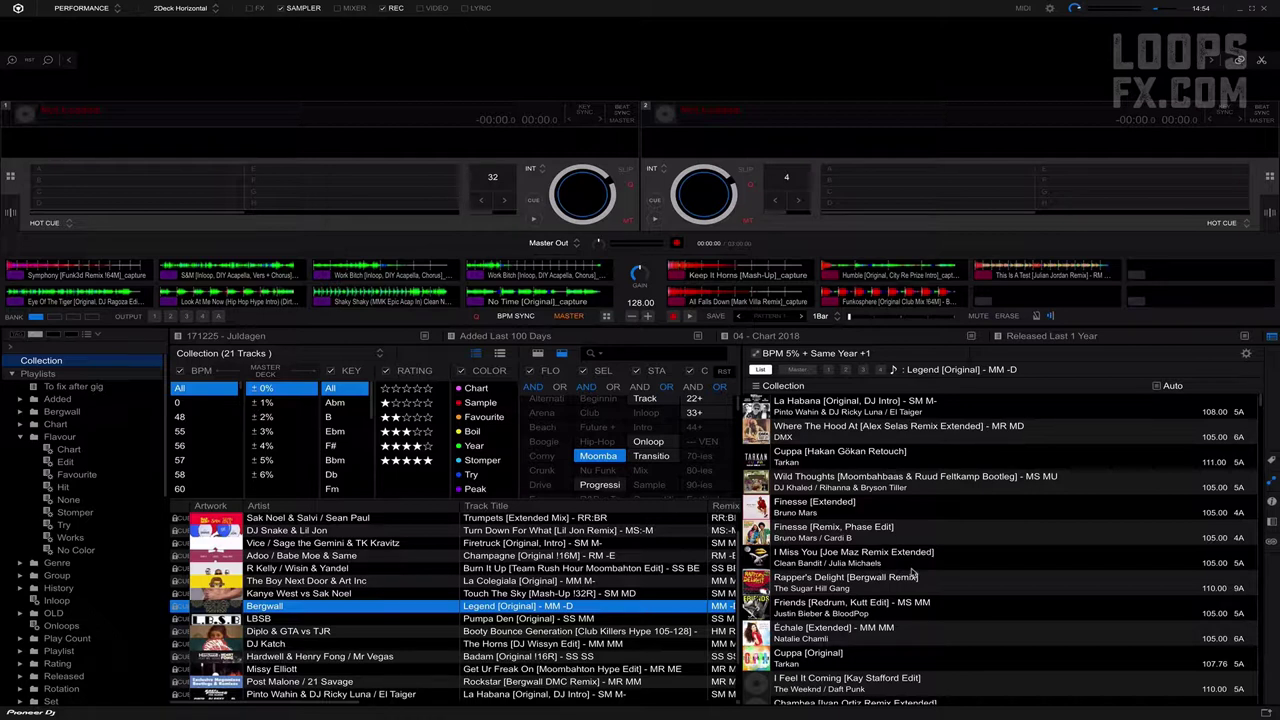
Switch the related tracks to the BPM 5% + Same Color preset and review its matching criteria, including Mytag
click(755, 353)
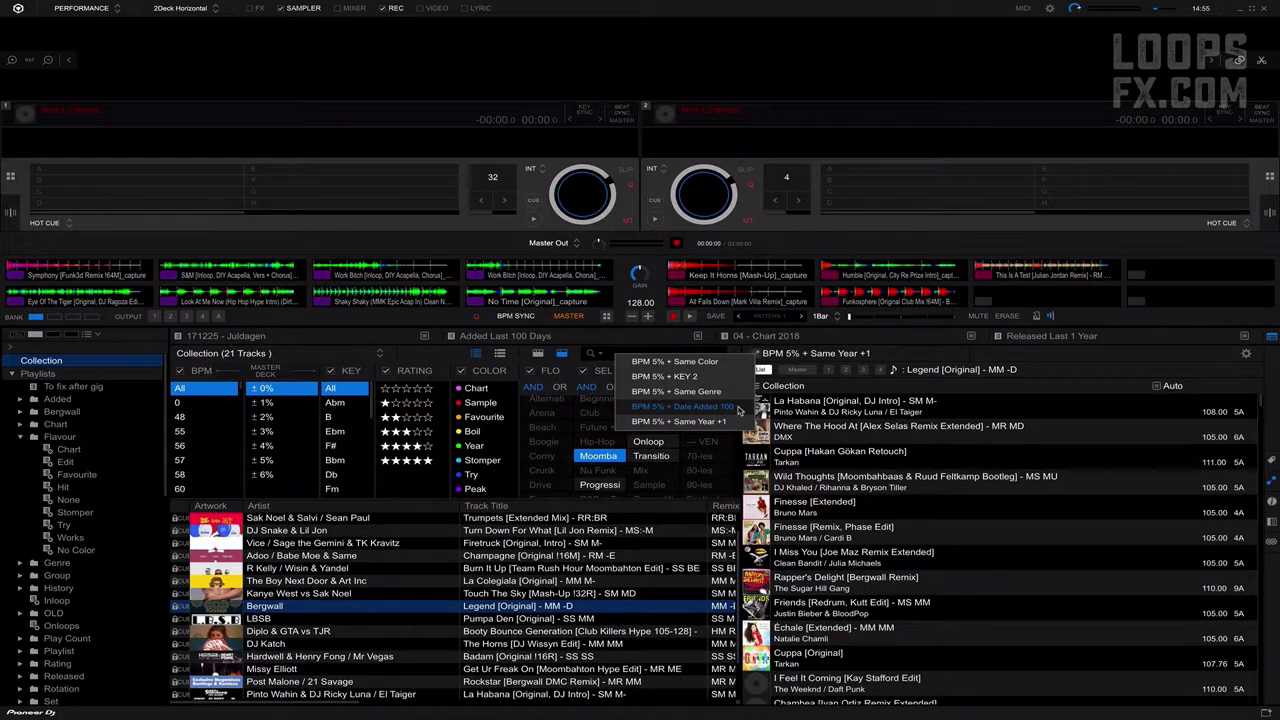
click(690, 361)
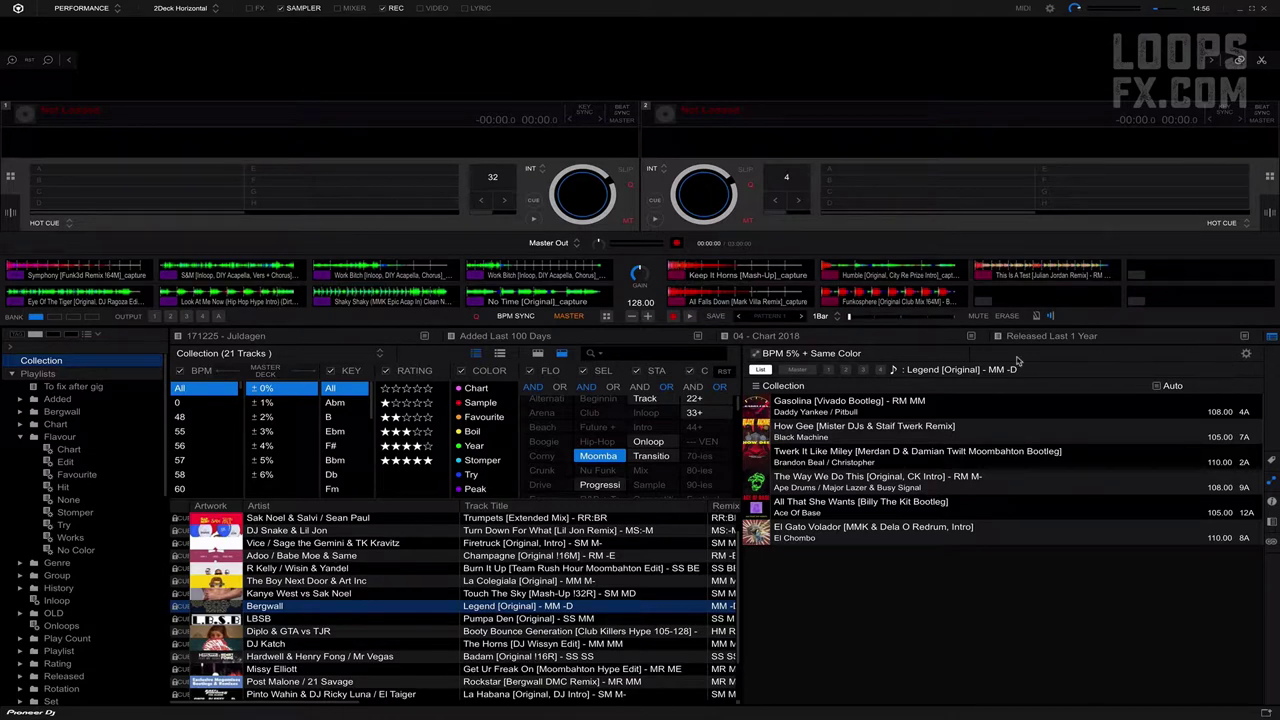
click(1246, 354)
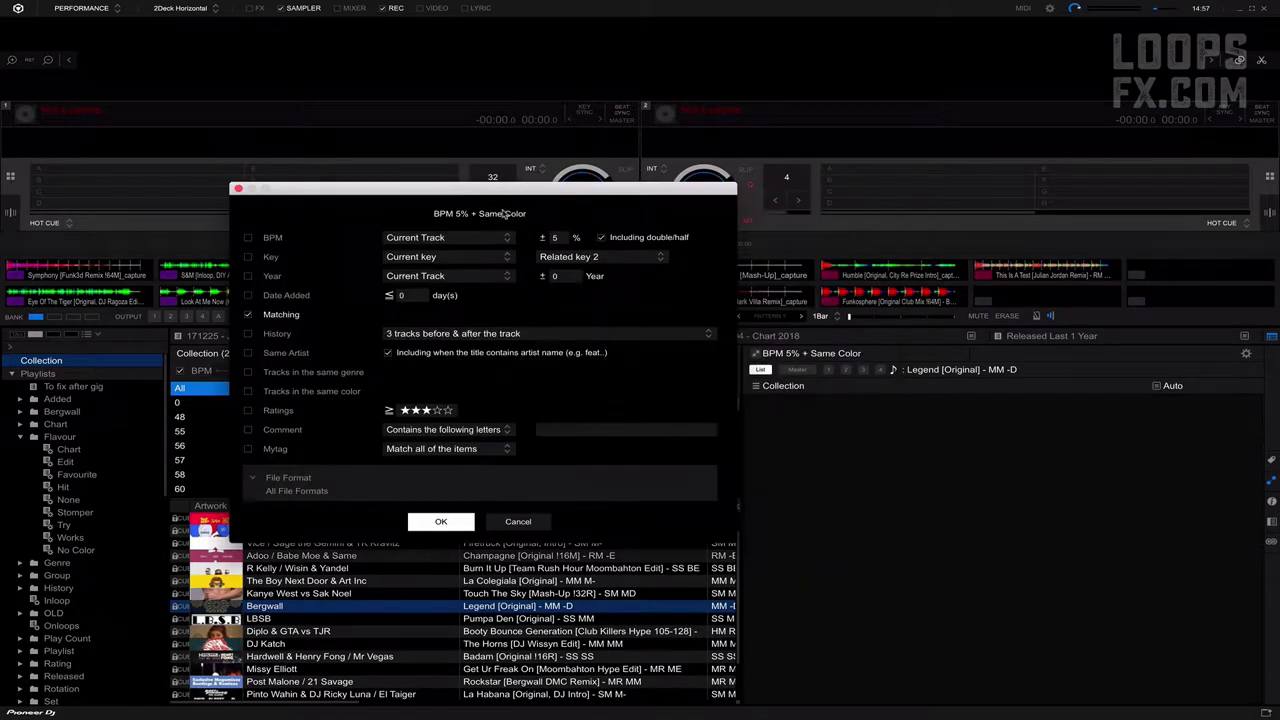
click(515, 213)
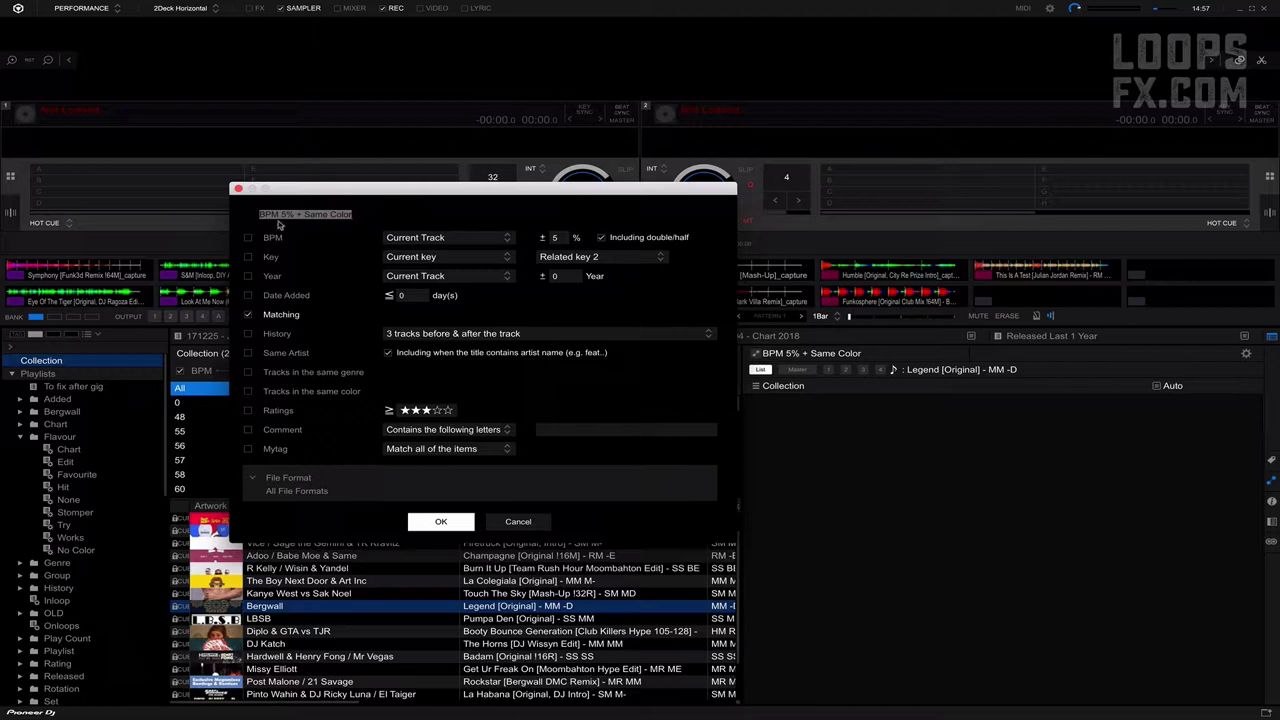
click(565, 305)
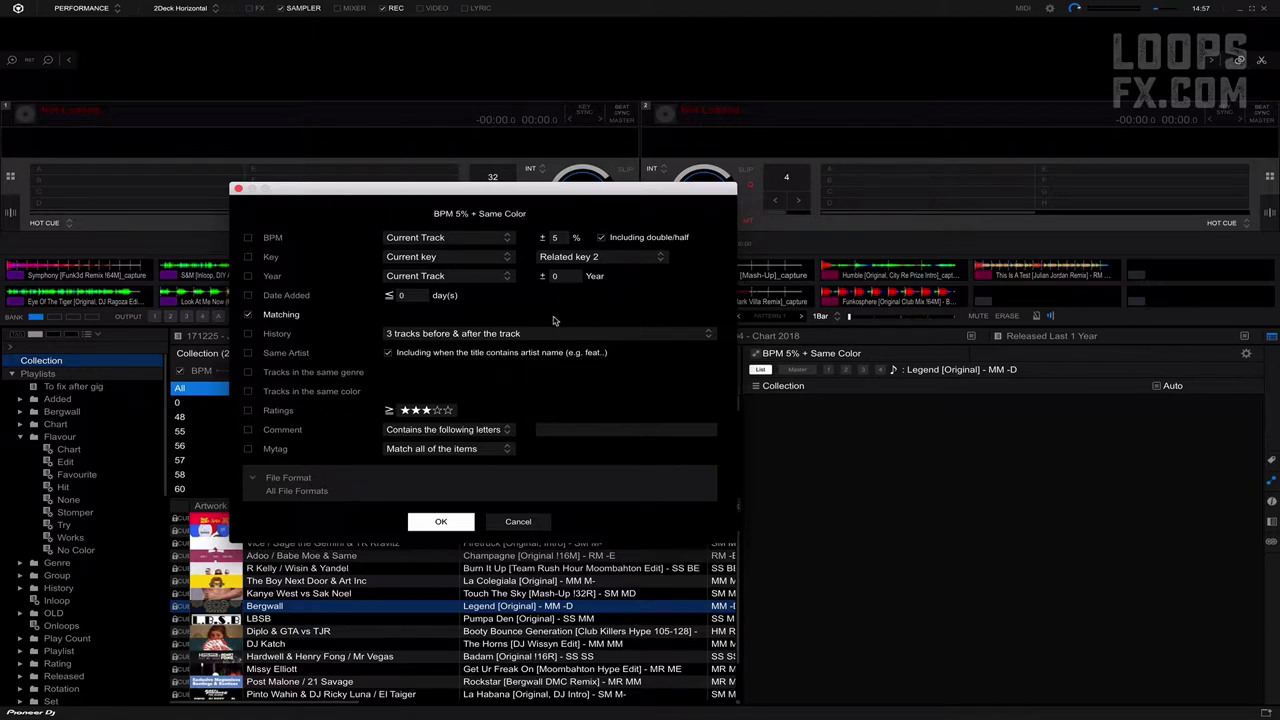
click(268, 451)
click(494, 450)
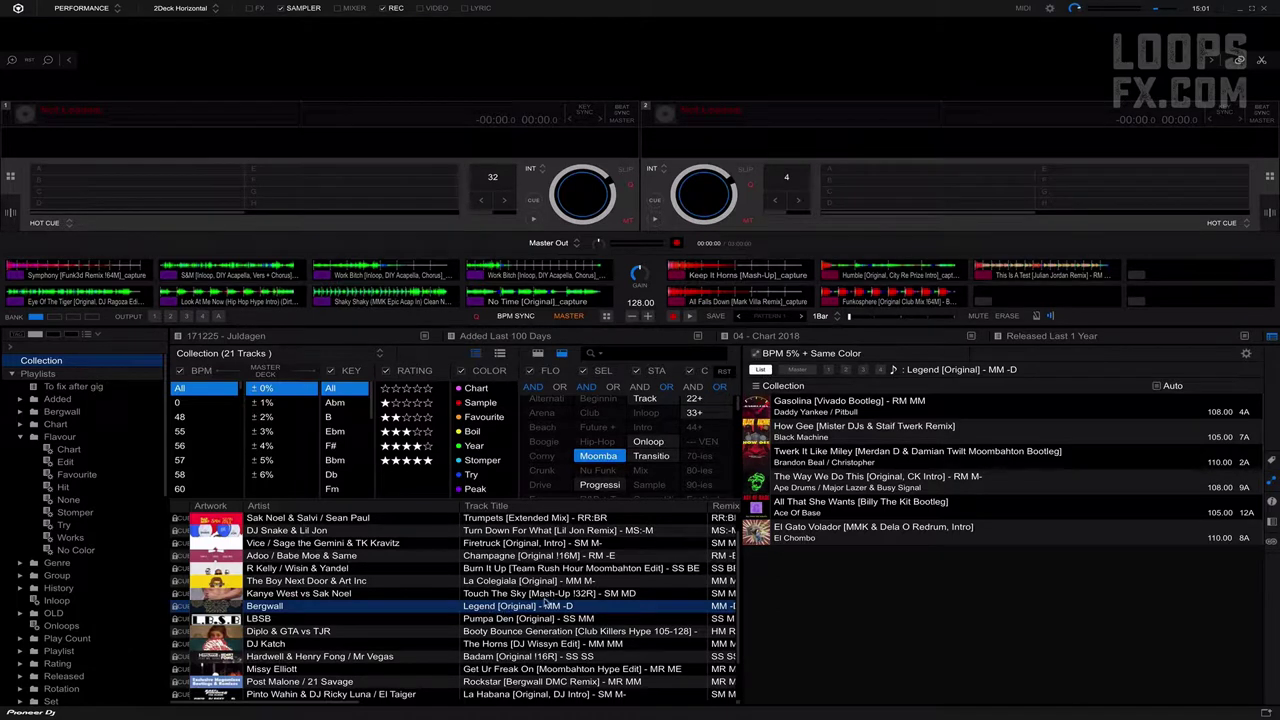
Load Touch The Sky [Mash-Up !32R] onto deck 1 and base the related tracks on deck 1 instead of the selected track
drag(532, 595, 380, 137)
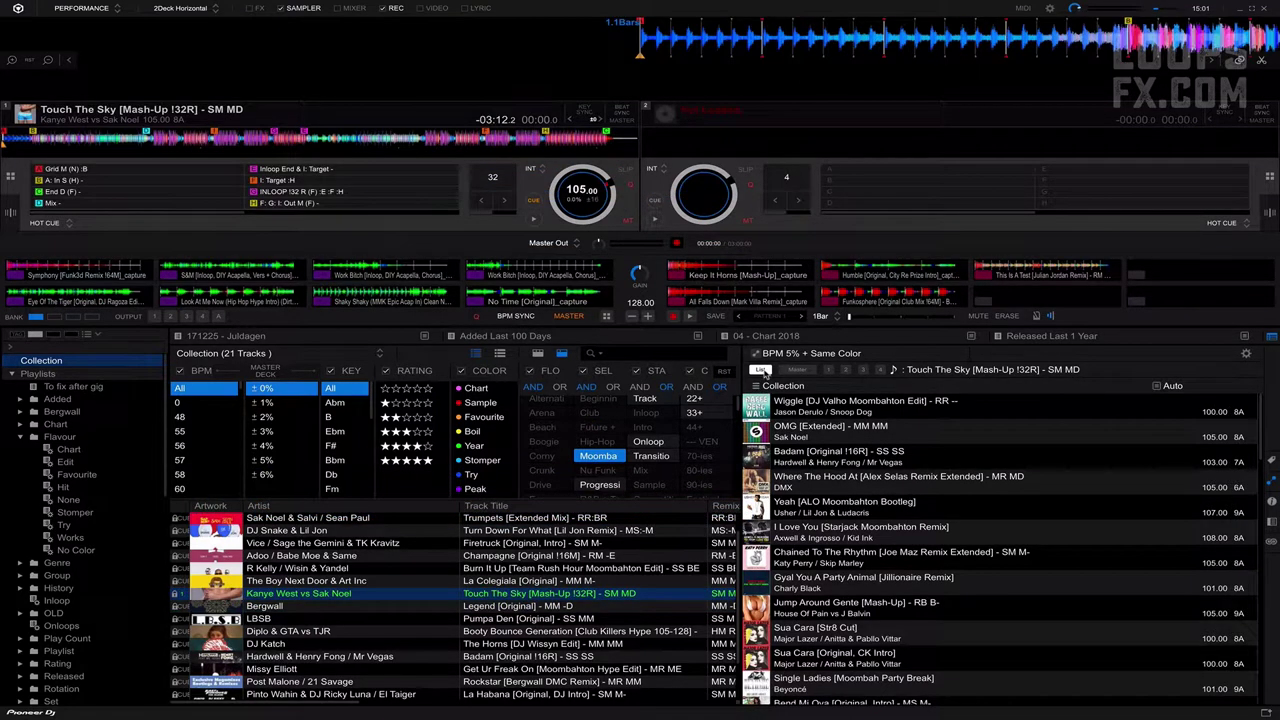
click(500, 606)
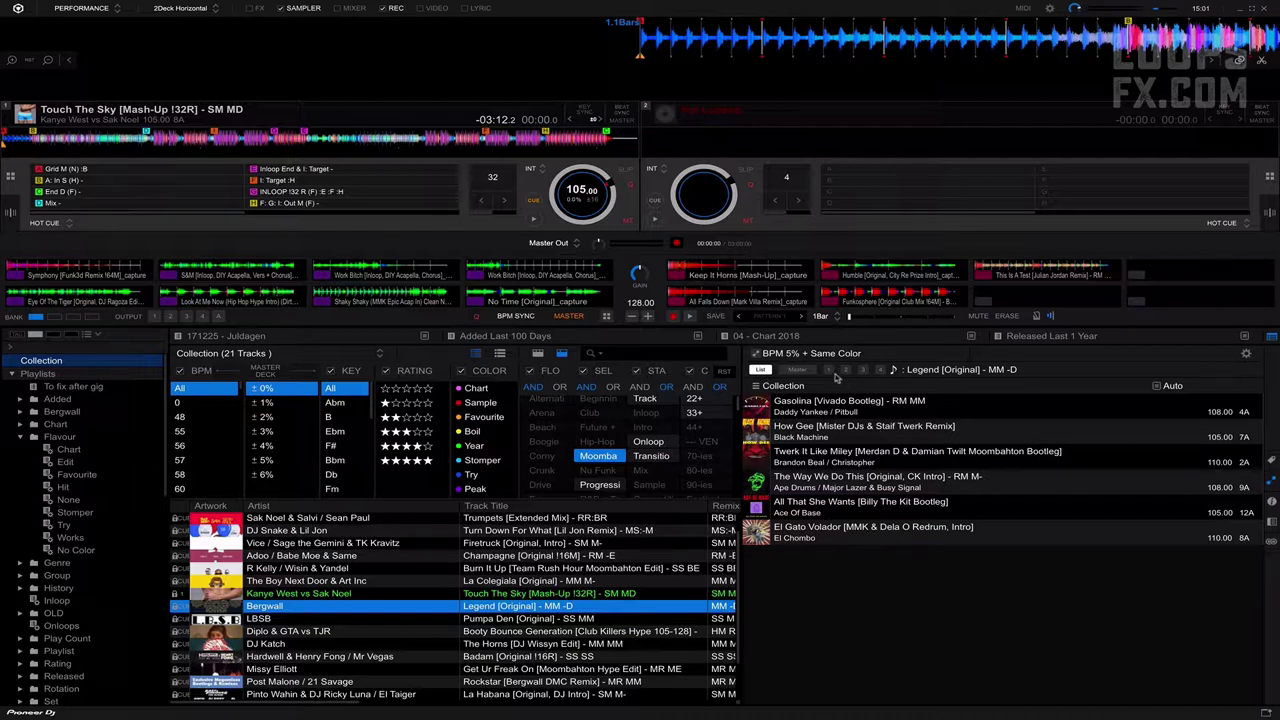
click(829, 370)
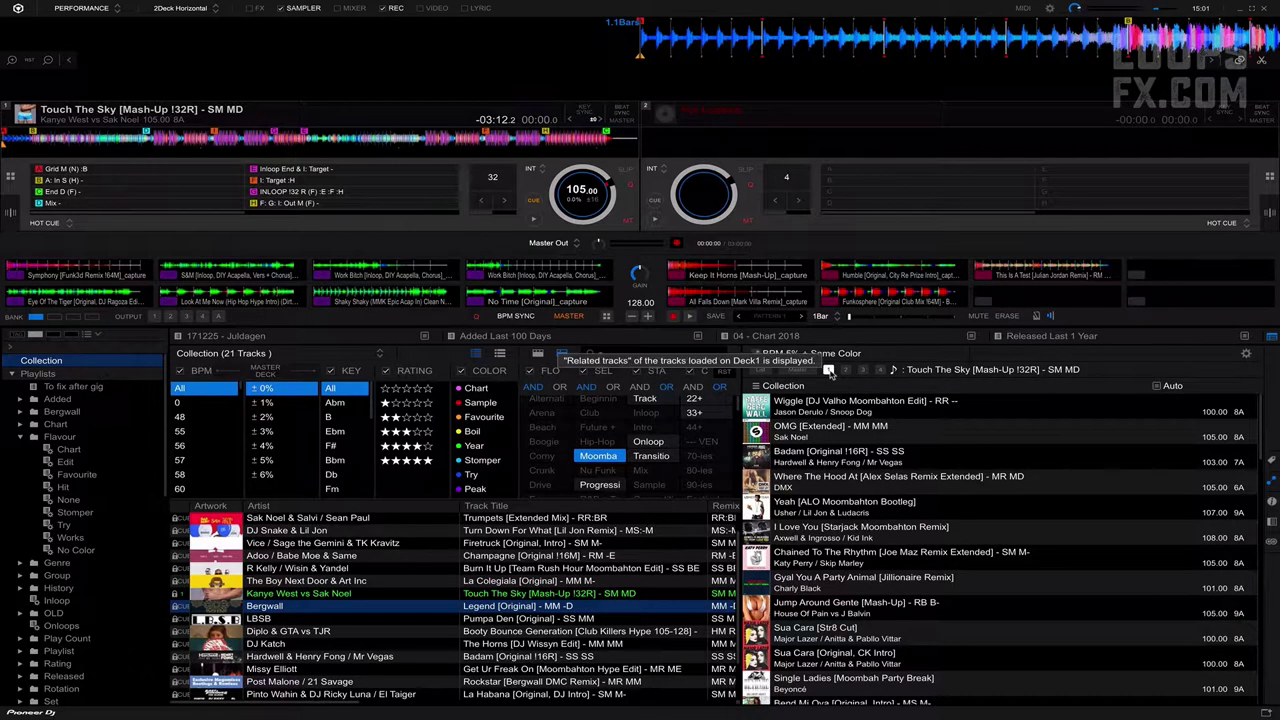
Base the related tracks on deck 2 and load Champagne [Original !16M] onto that deck
click(846, 369)
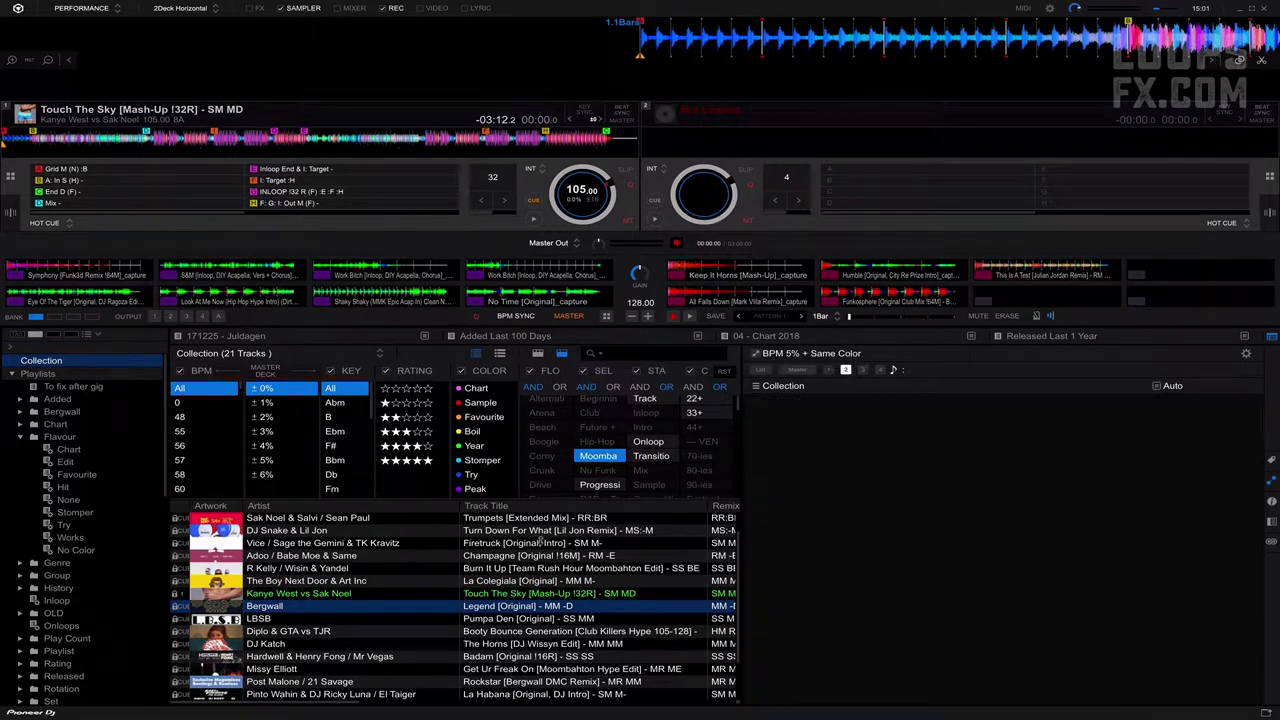
double_click(507, 556)
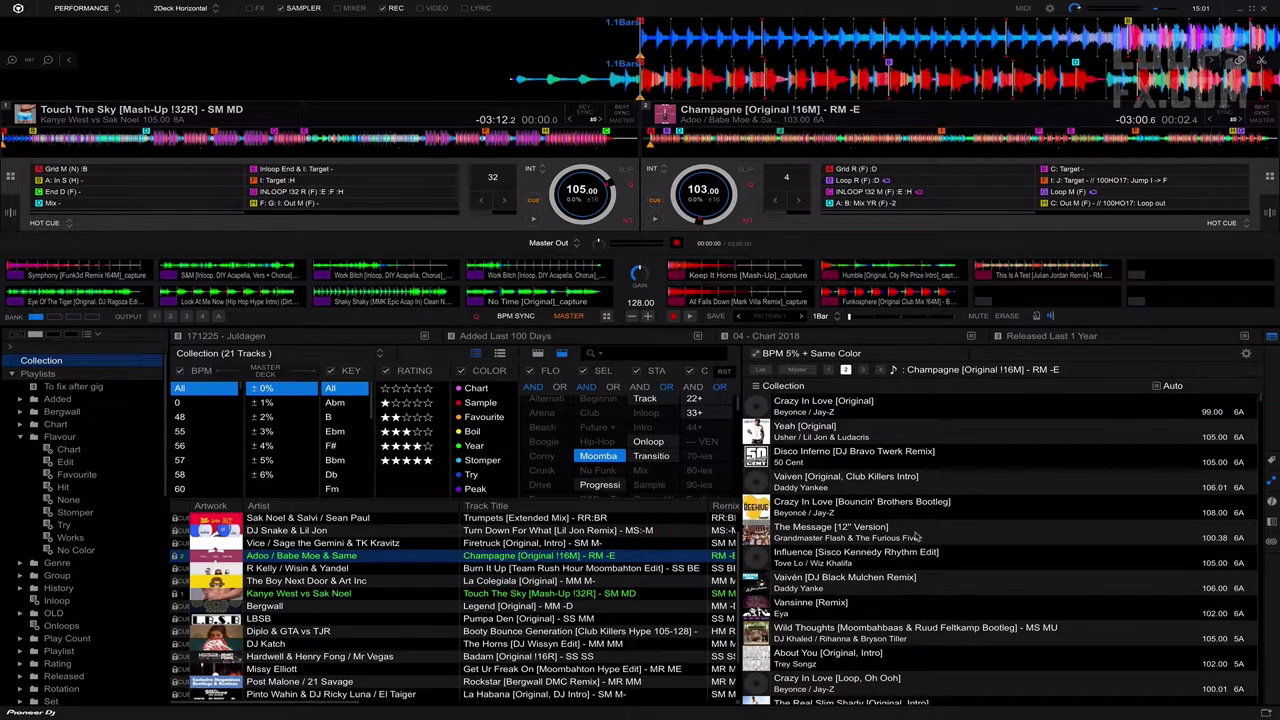
Base the related tracks on the master deck, and return to basing them on the track selected in the list
click(799, 370)
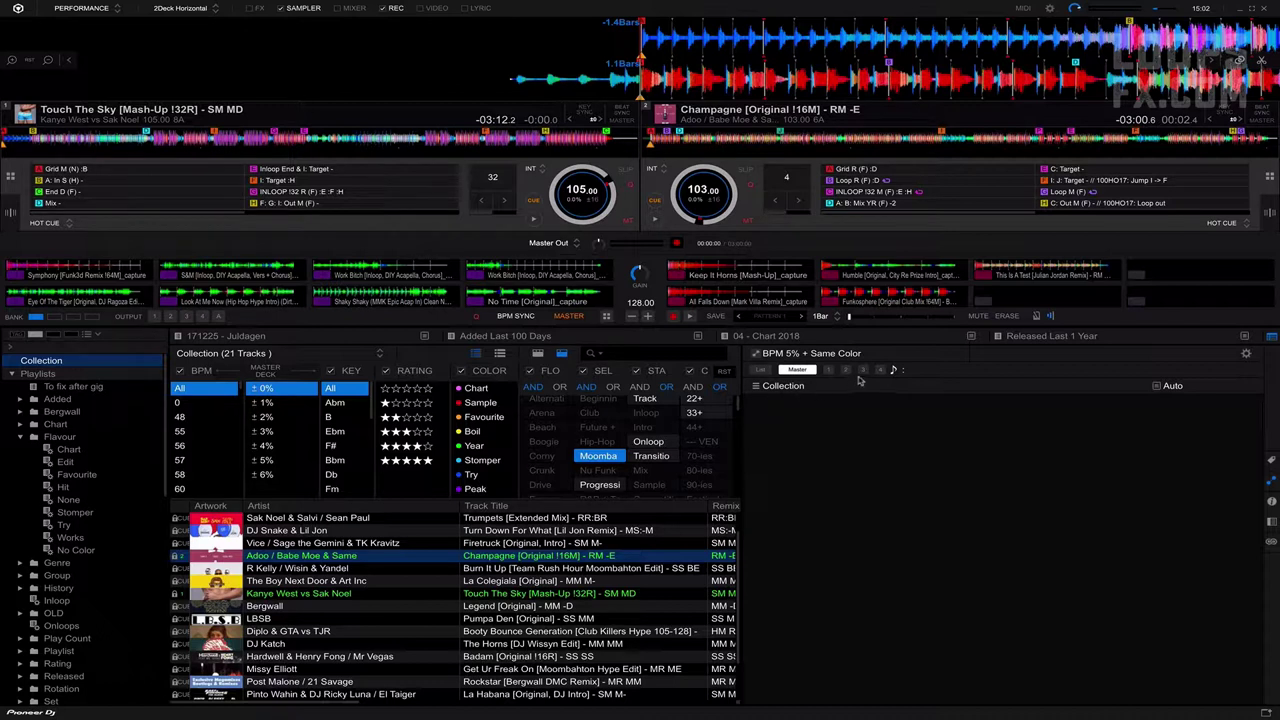
click(894, 370)
click(762, 370)
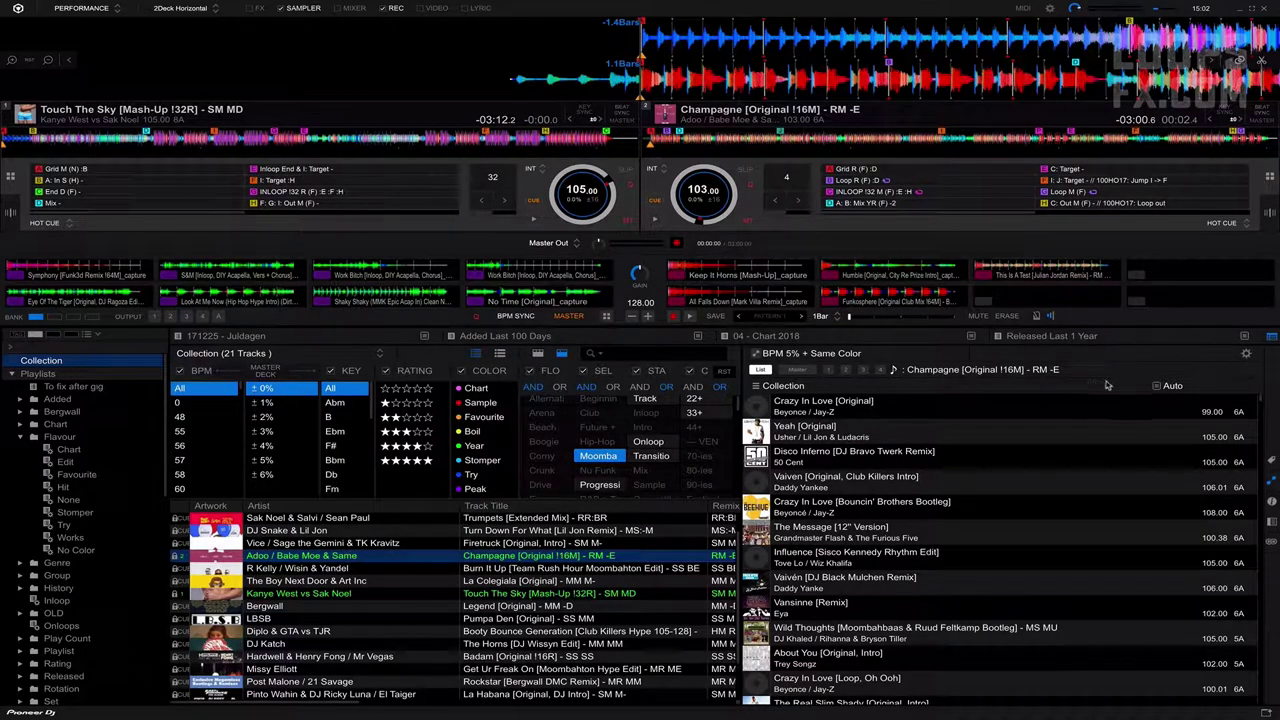
Try sorting the related tracks by track title and by artist
click(1158, 387)
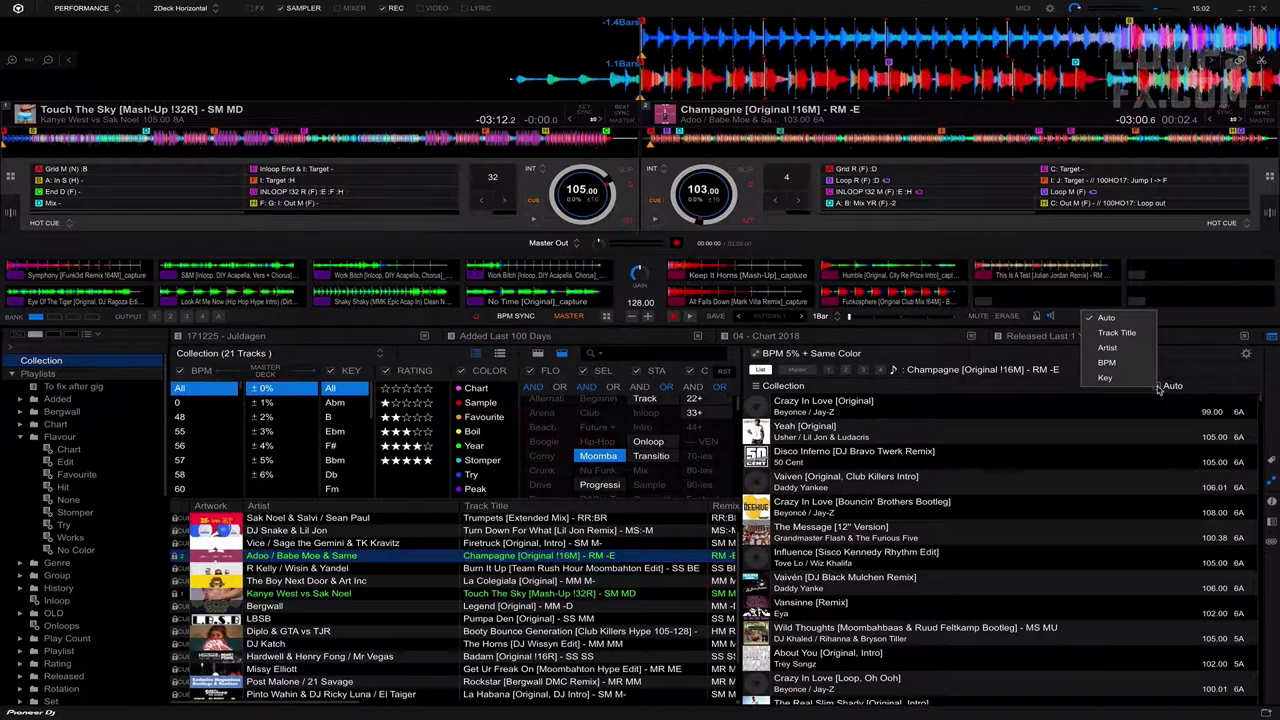
click(1158, 388)
click(1164, 388)
click(1134, 334)
click(1155, 389)
click(1104, 347)
Sort the related tracks by key, check the key column in the collection, and browse the related tracks for harmonic matches
click(1155, 389)
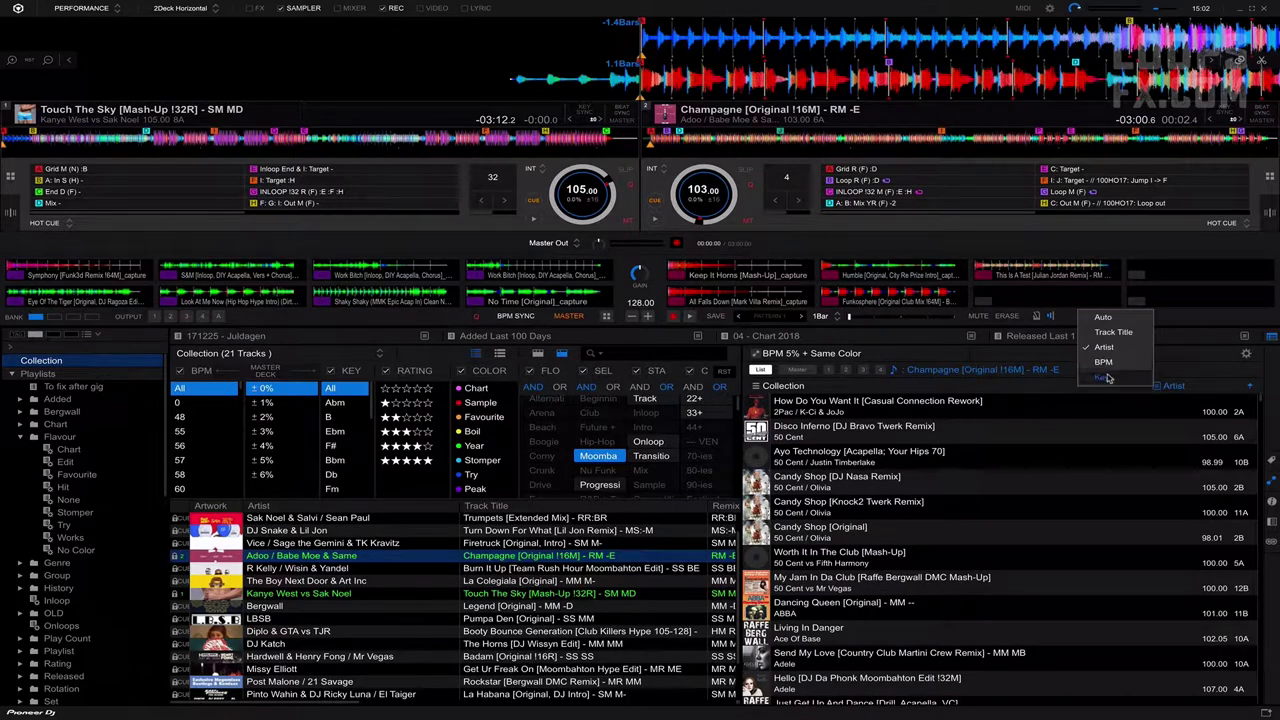
click(1104, 377)
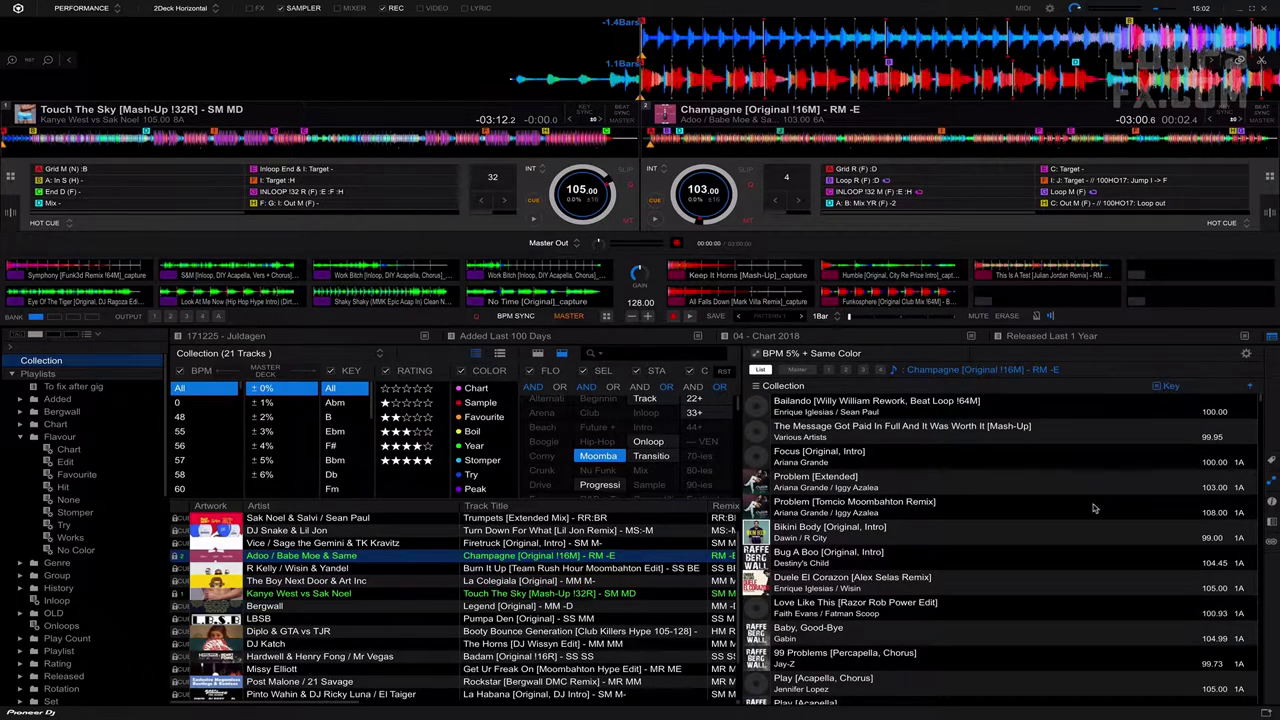
drag(331, 707, 427, 709)
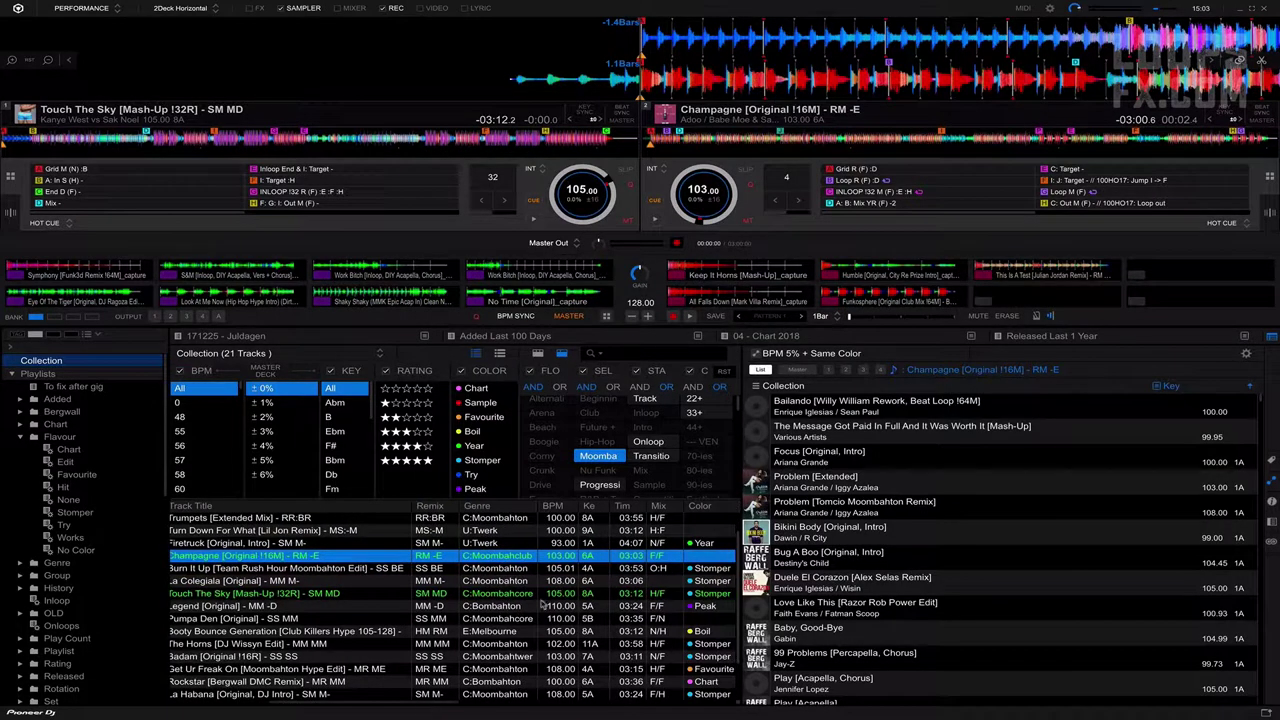
drag(423, 707, 290, 708)
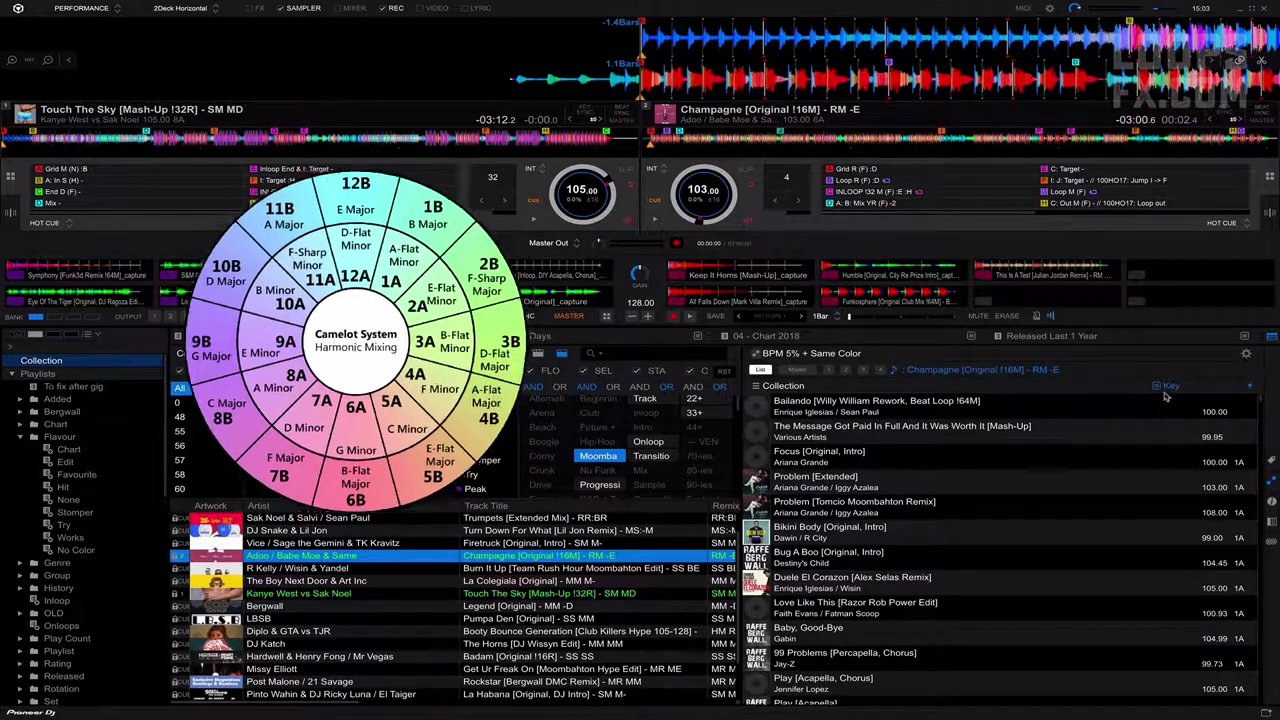
scroll(1196, 576, down, 10)
scroll(1196, 578, down, 15)
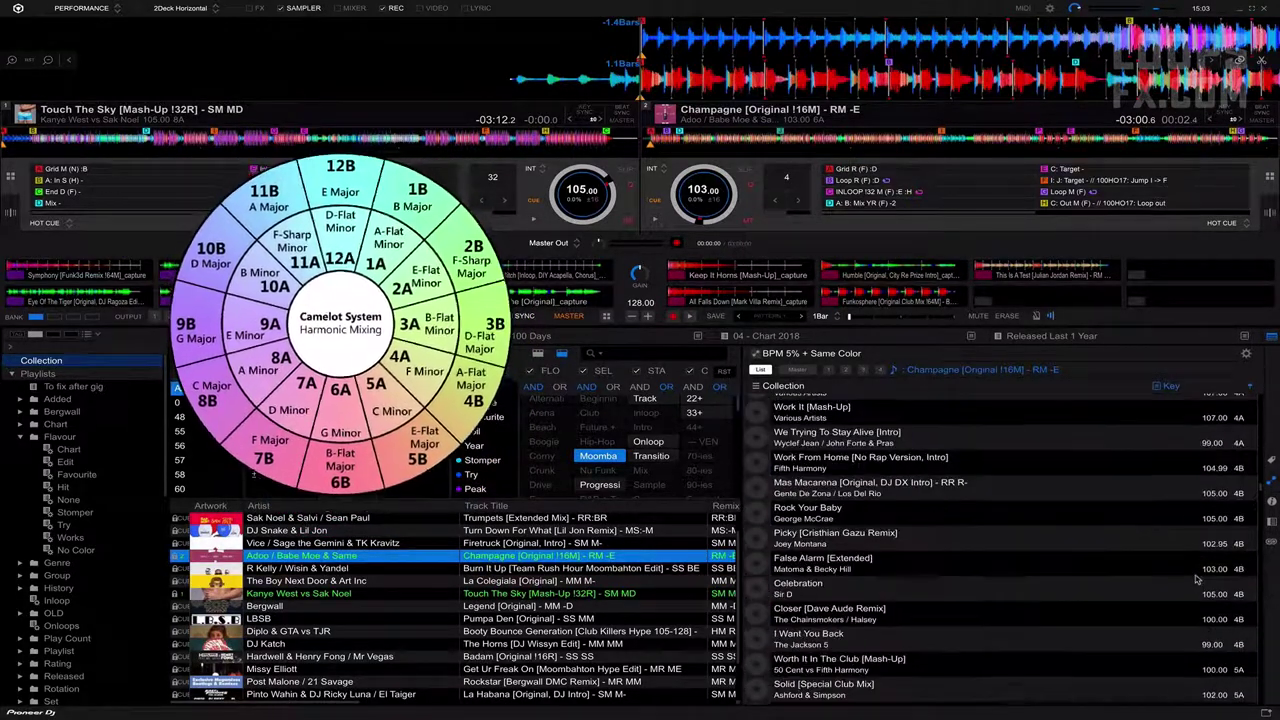
scroll(1196, 580, down, 10)
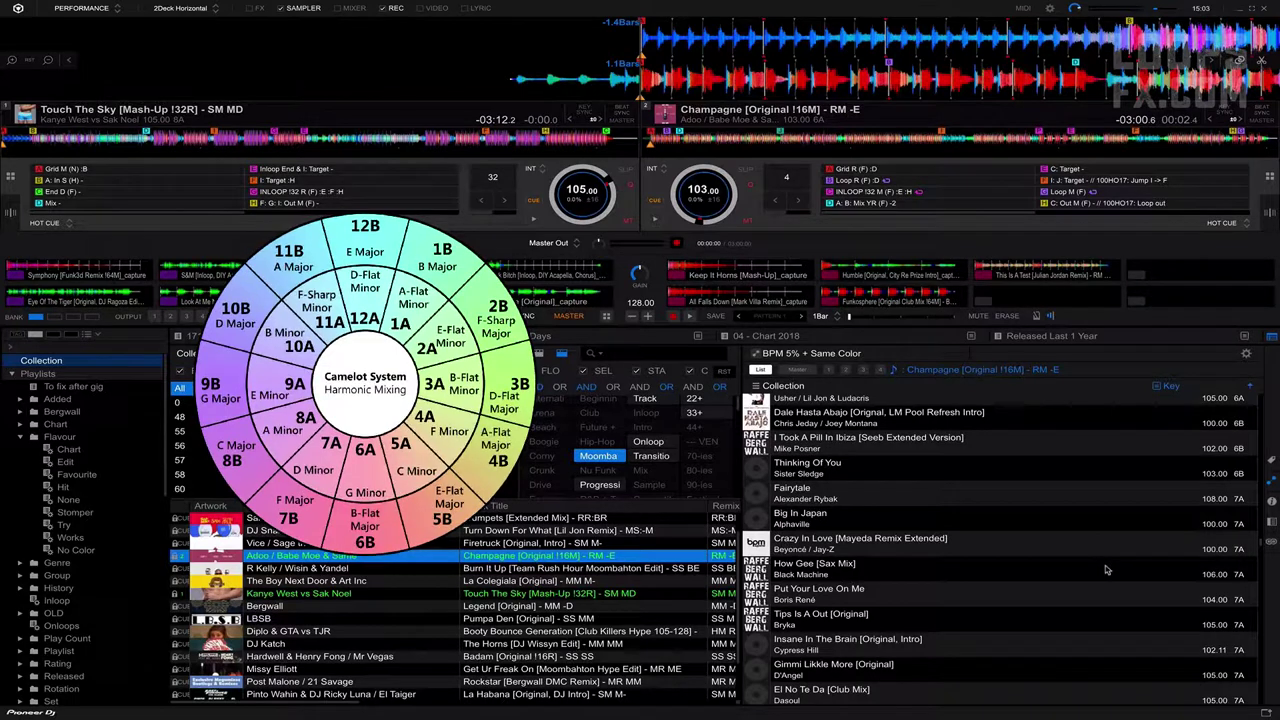
scroll(1130, 500, up, 20)
Sort the related tracks by BPM and browse through the tempo-ordered list
click(1157, 388)
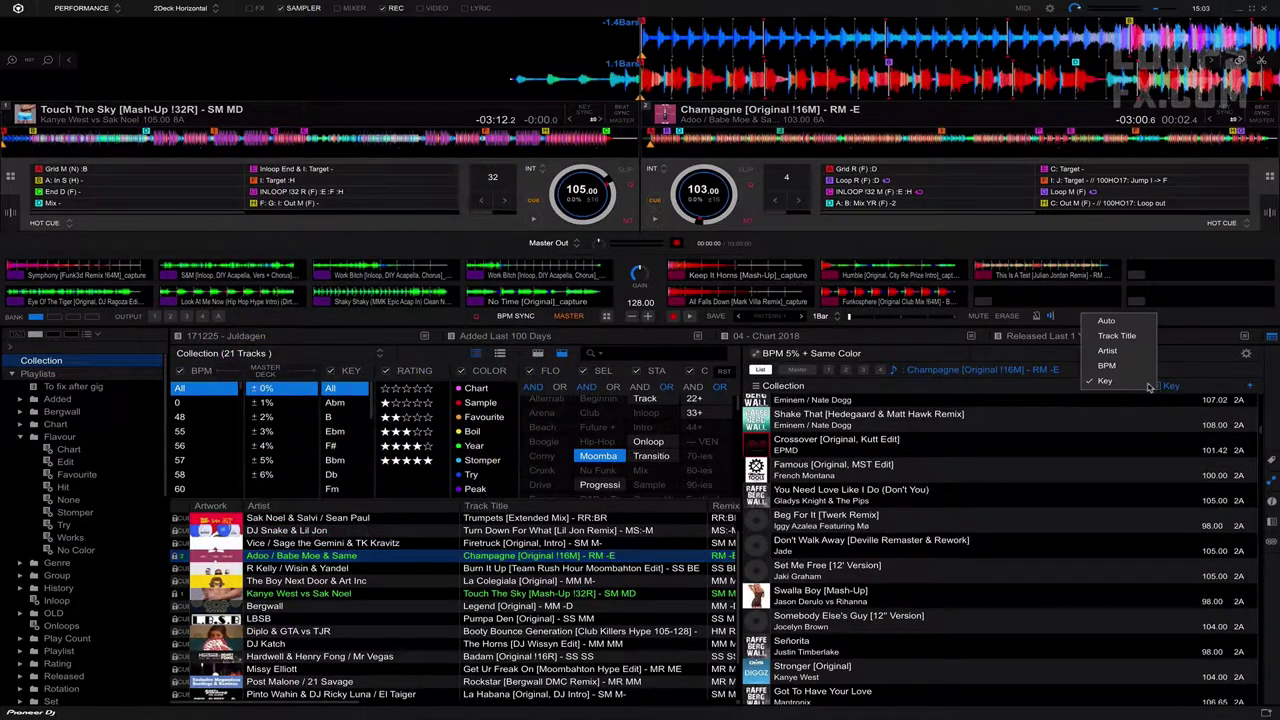
click(1120, 368)
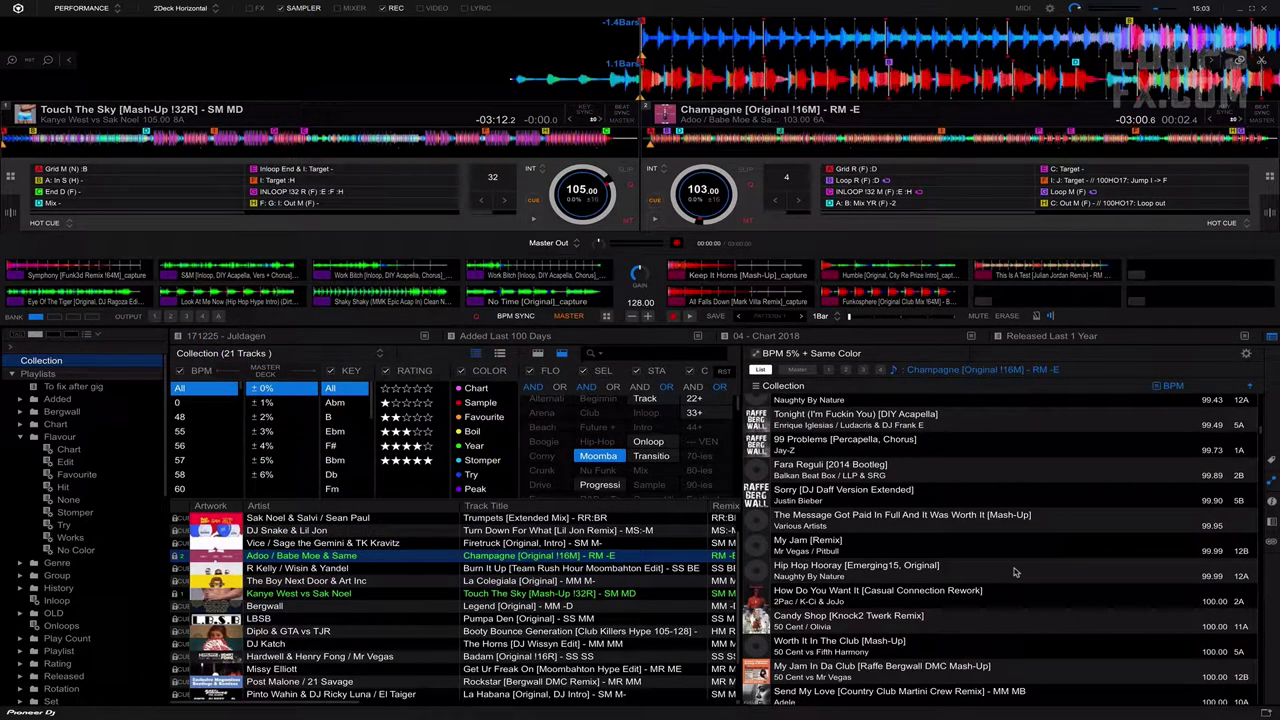
scroll(1156, 549, down, 8)
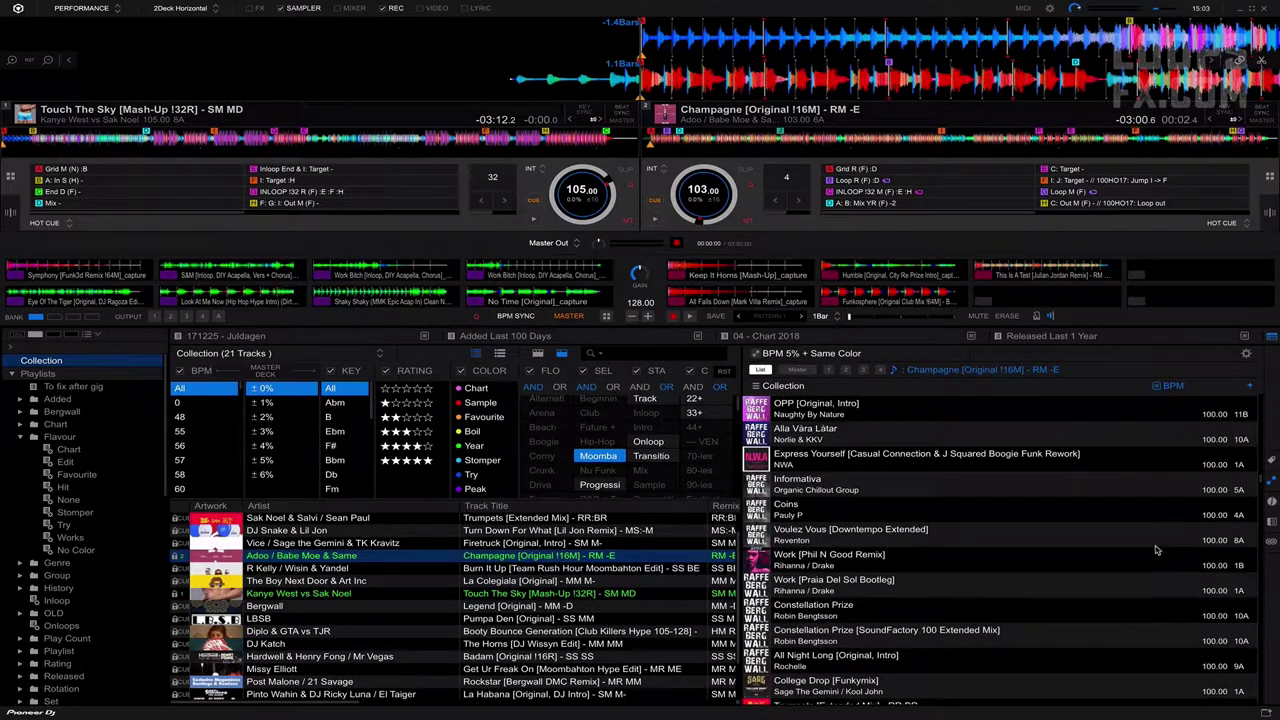
scroll(1156, 549, down, 5)
scroll(935, 600, down, 10)
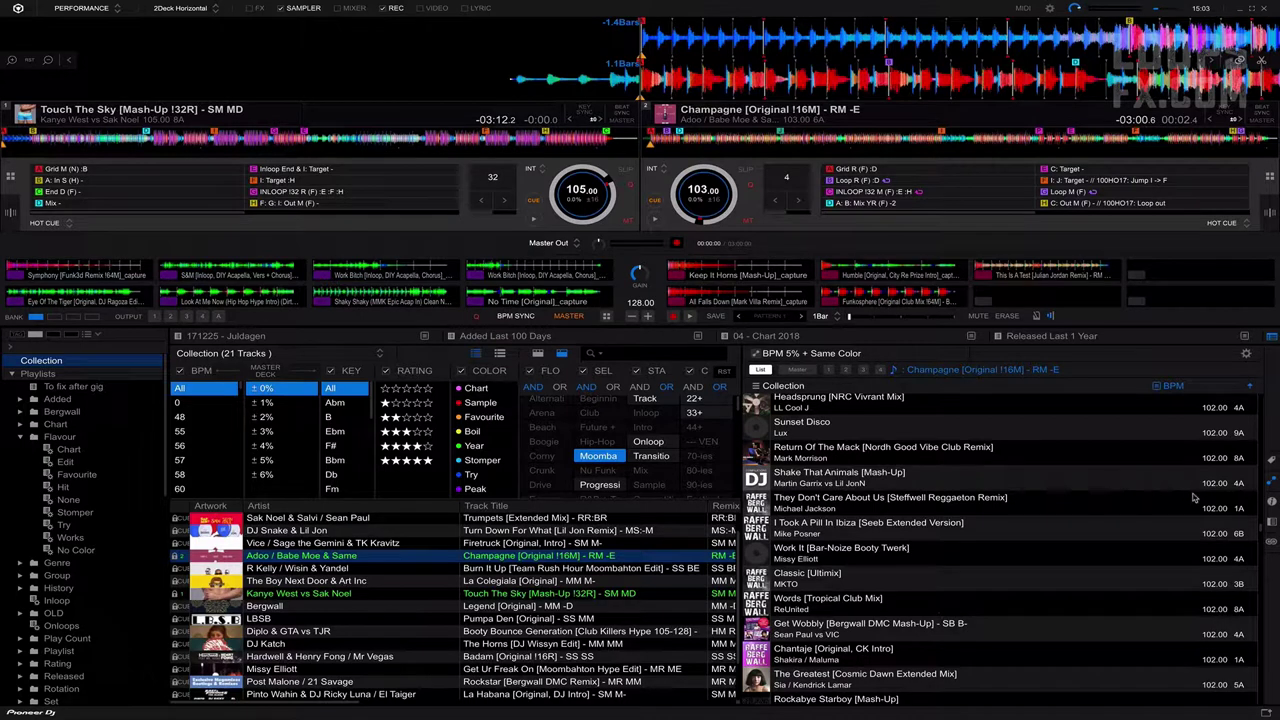